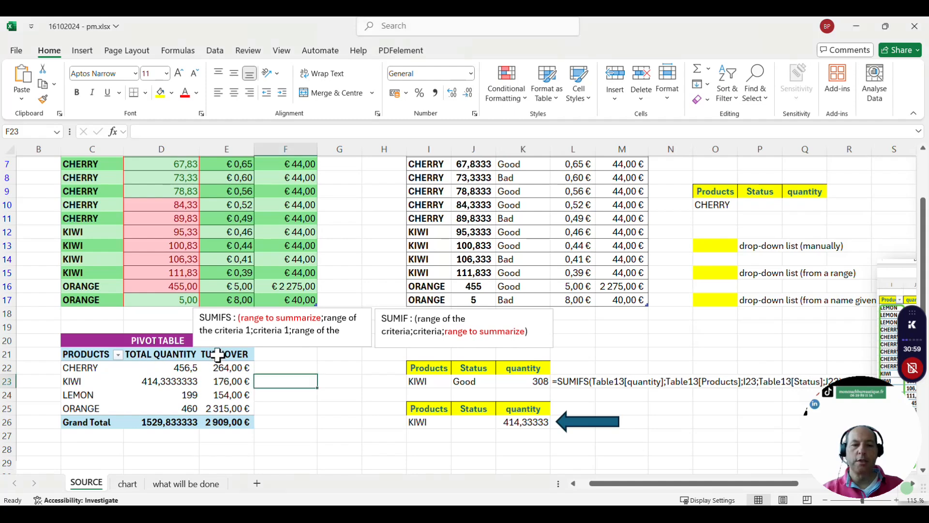
- Insert a 3-D Clustered Column PivotChart from the fruit pivot table and reposition it on the sheet
click(188, 364)
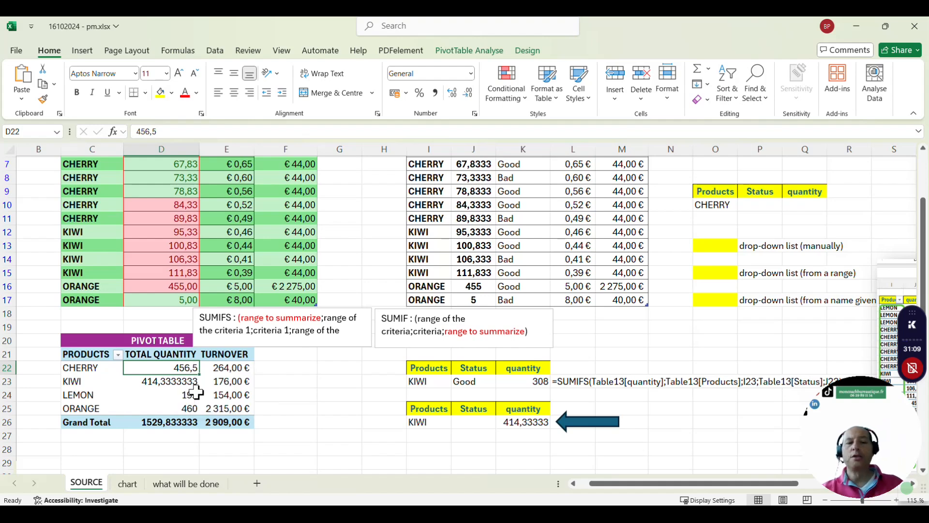
drag(93, 358, 223, 420)
click(176, 383)
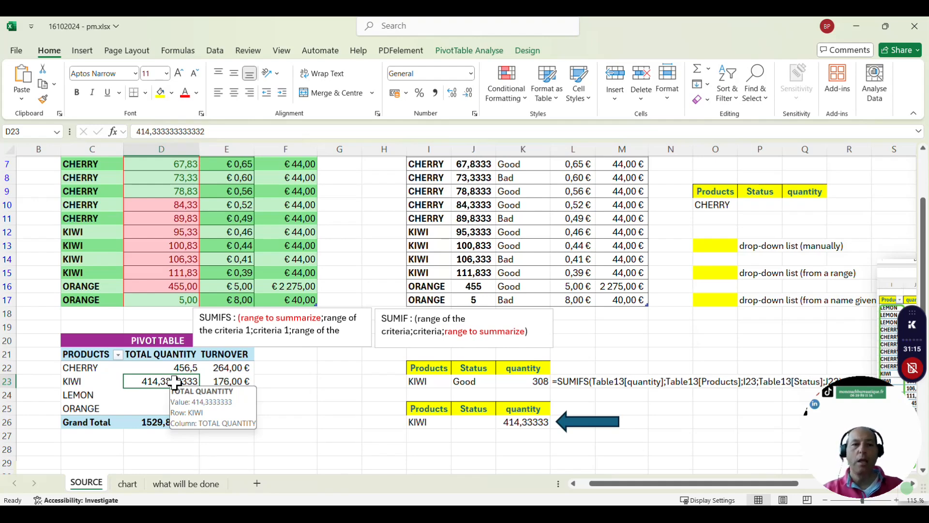
click(80, 51)
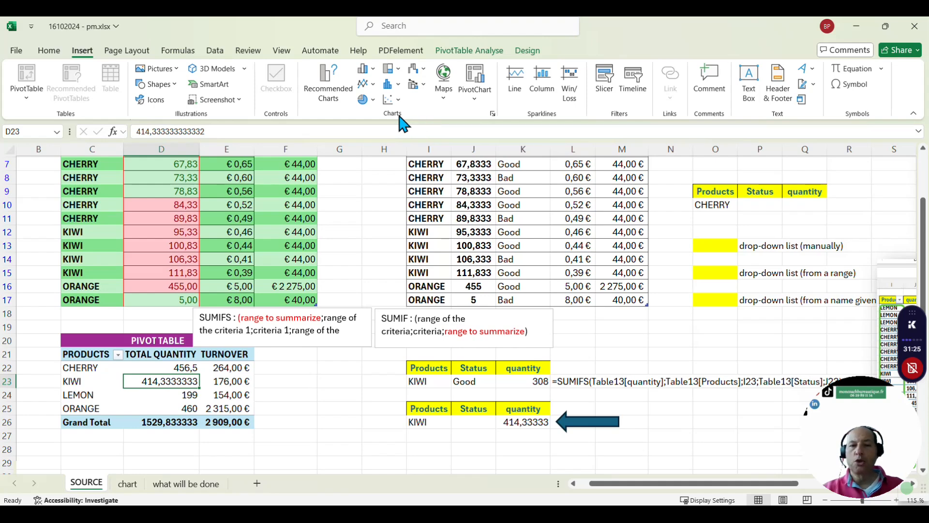
click(339, 95)
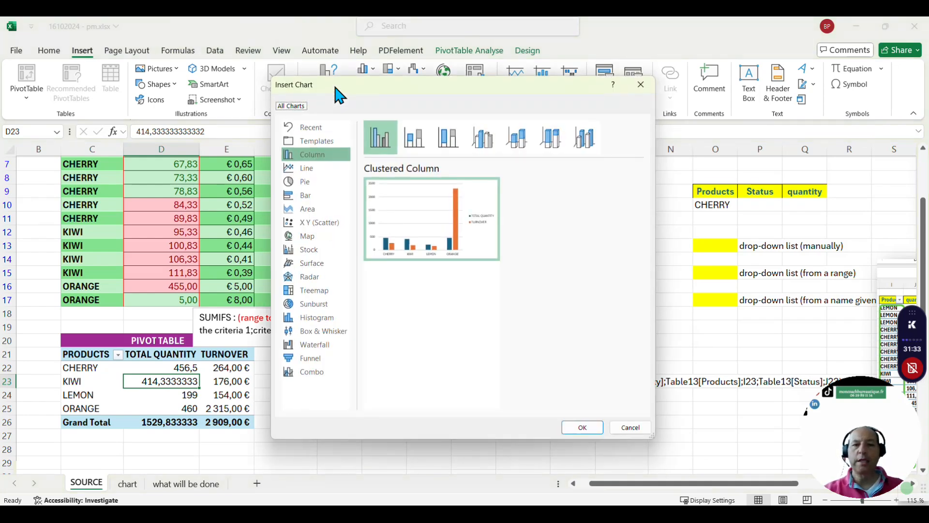
click(415, 138)
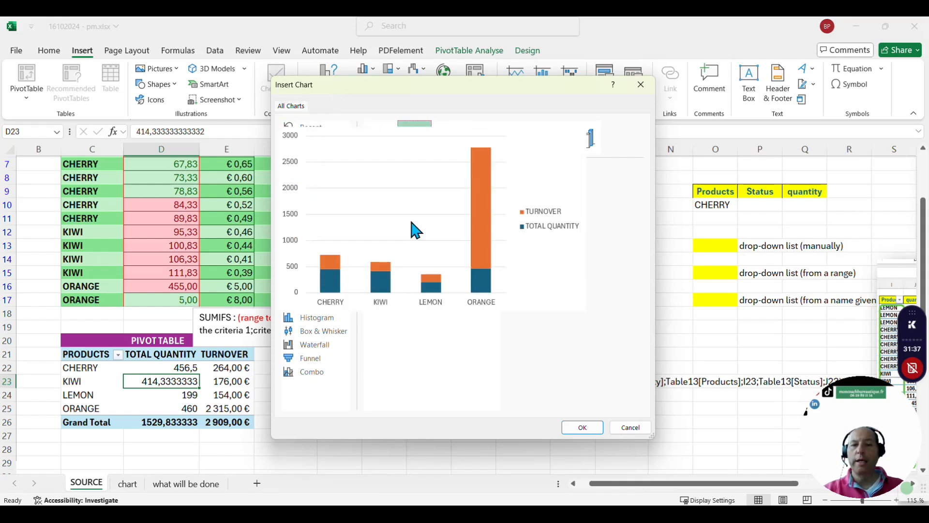
click(482, 140)
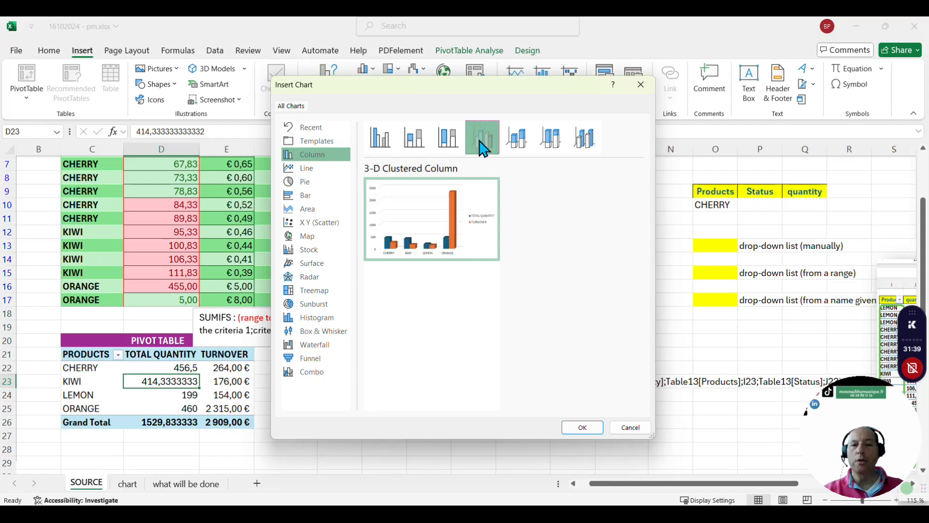
click(451, 141)
click(480, 143)
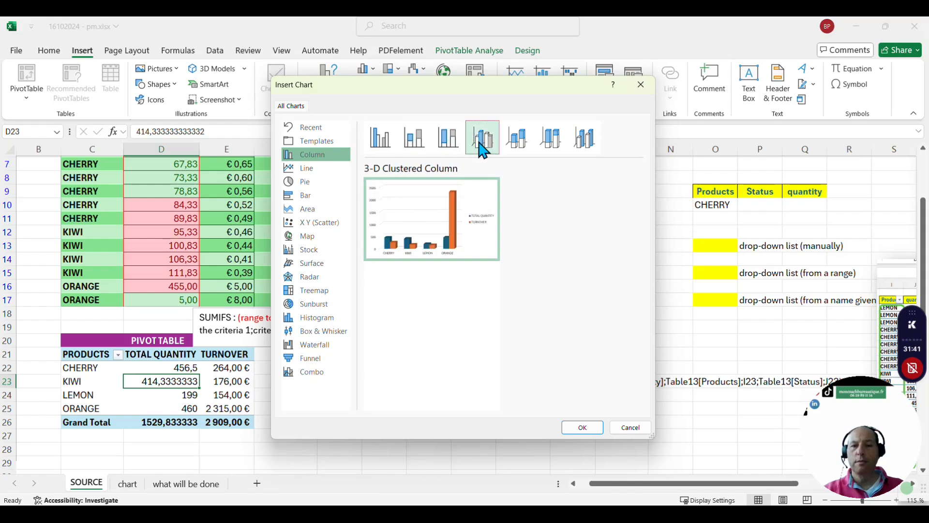
click(582, 427)
drag(532, 225, 368, 215)
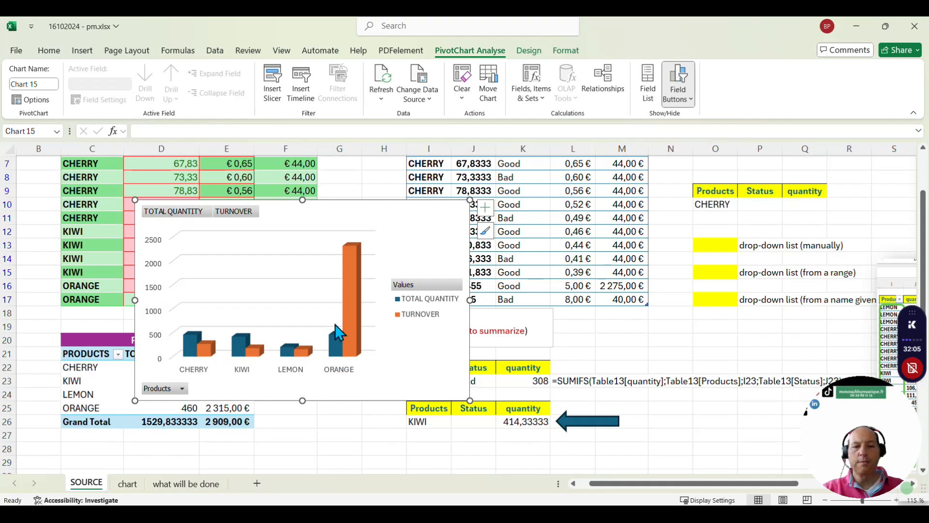
- Add data labels to the TURNOVER series of the column chart
click(357, 270)
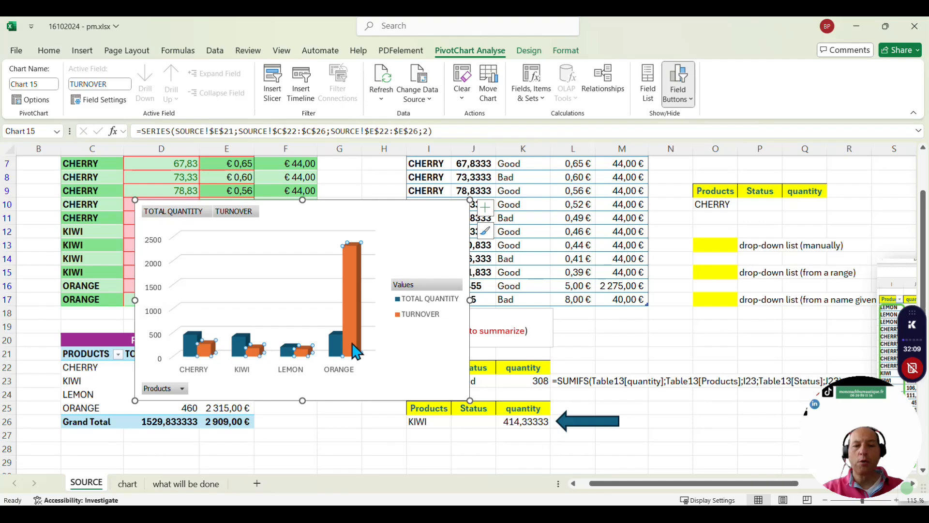
right_click(356, 265)
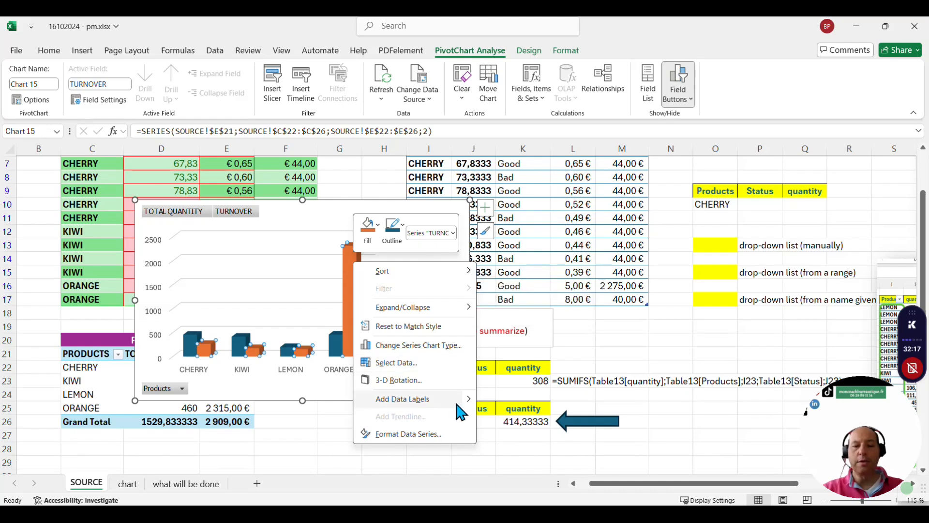
mouse_move(470, 407)
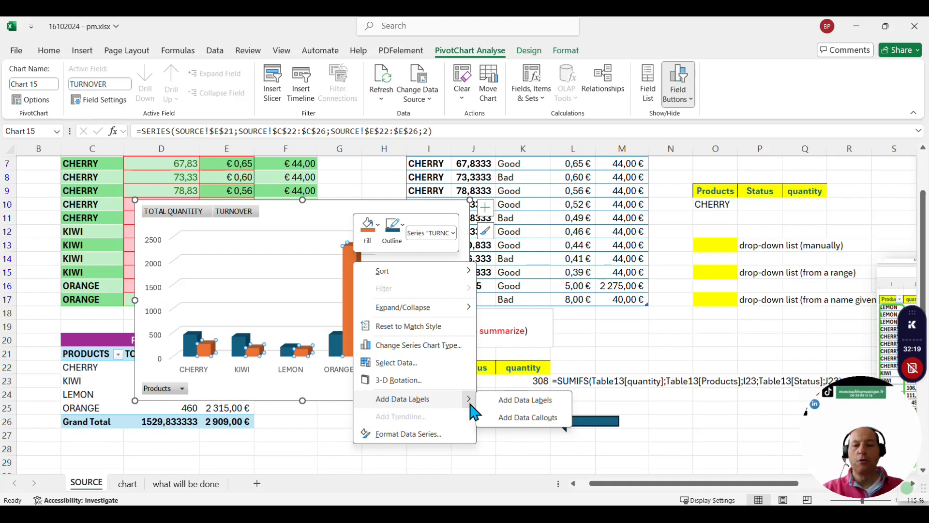
click(517, 401)
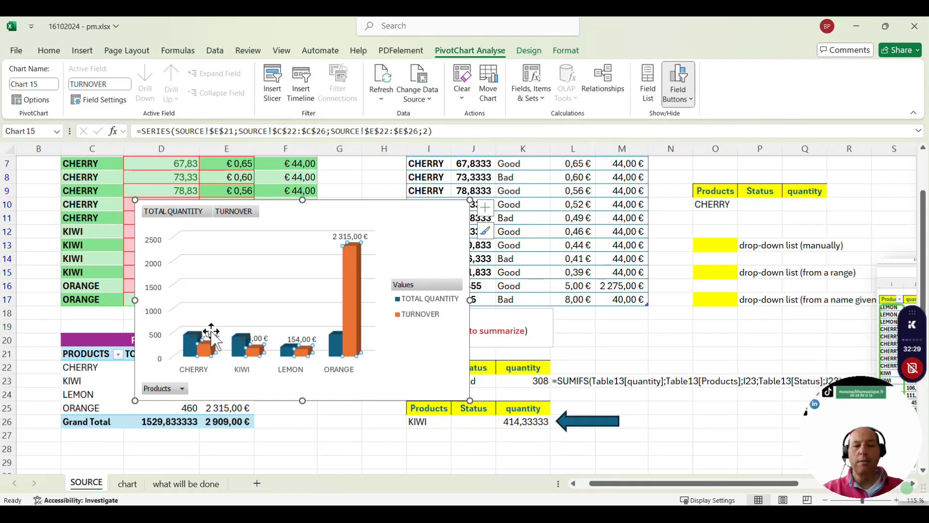
click(386, 221)
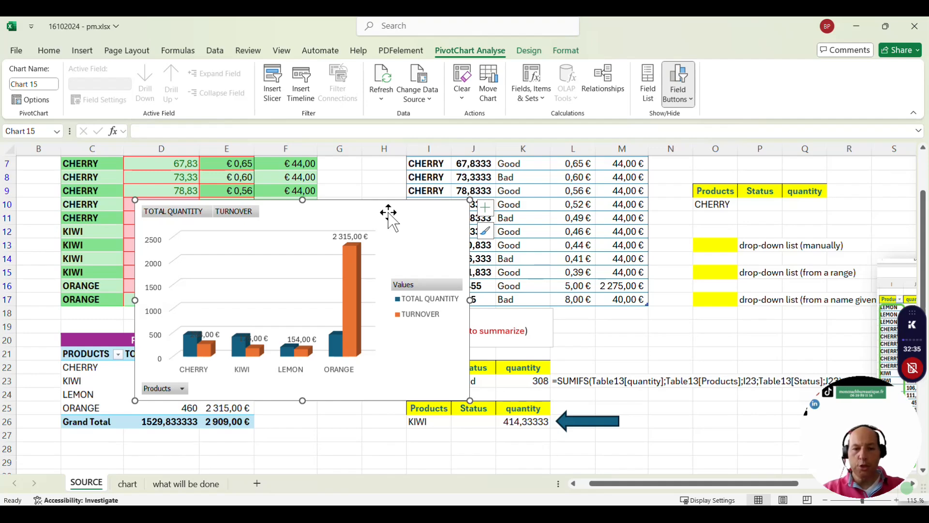
- Apply the dark grey chart style with boxed data labels to the column chart
click(530, 53)
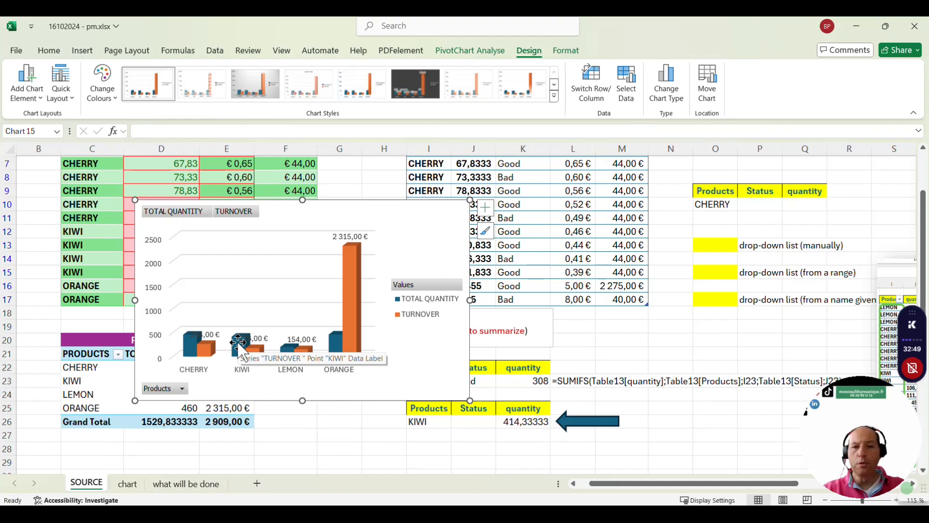
click(428, 87)
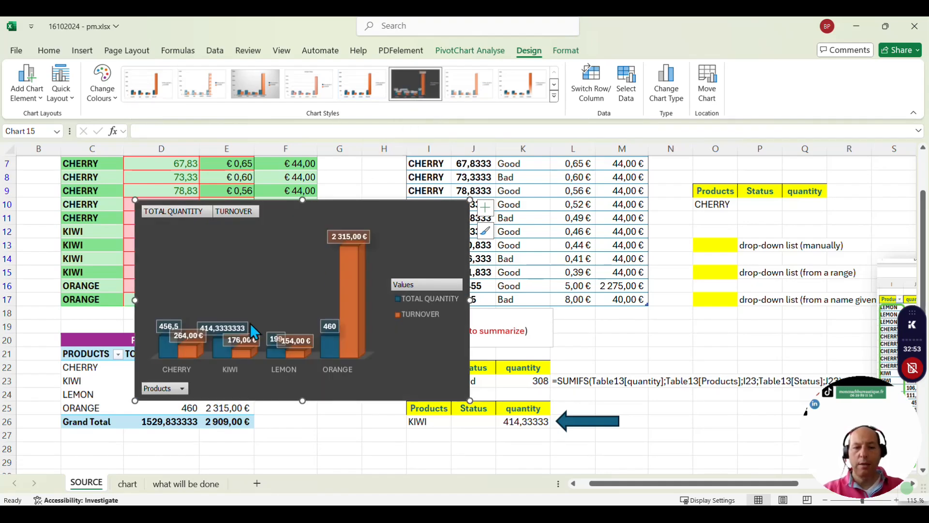
click(247, 237)
- View the column chart's Products filter options and move the chart clear of the pivot table
drag(394, 220, 338, 173)
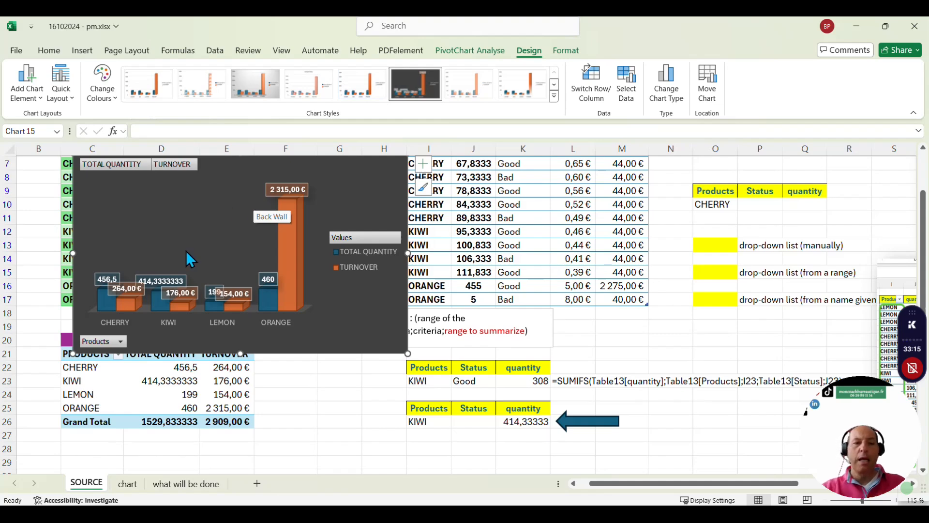
click(120, 342)
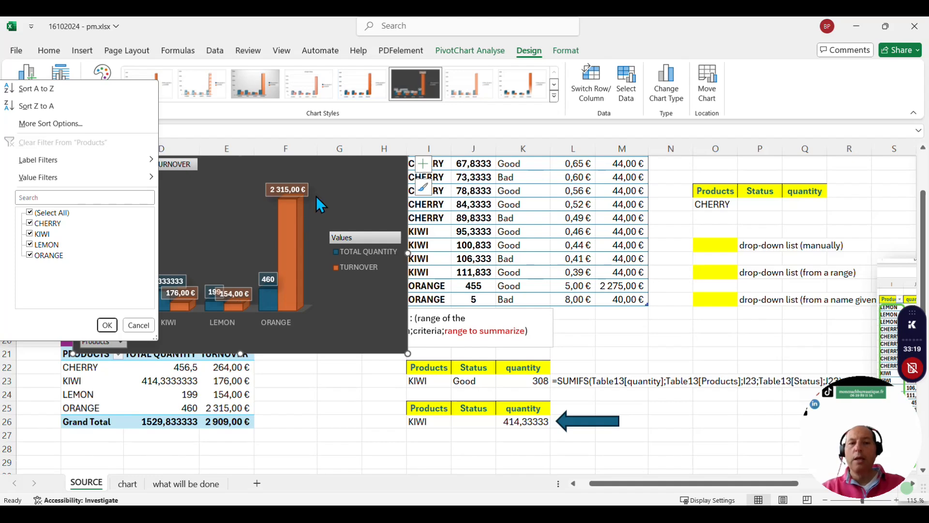
click(335, 168)
drag(335, 169, 661, 190)
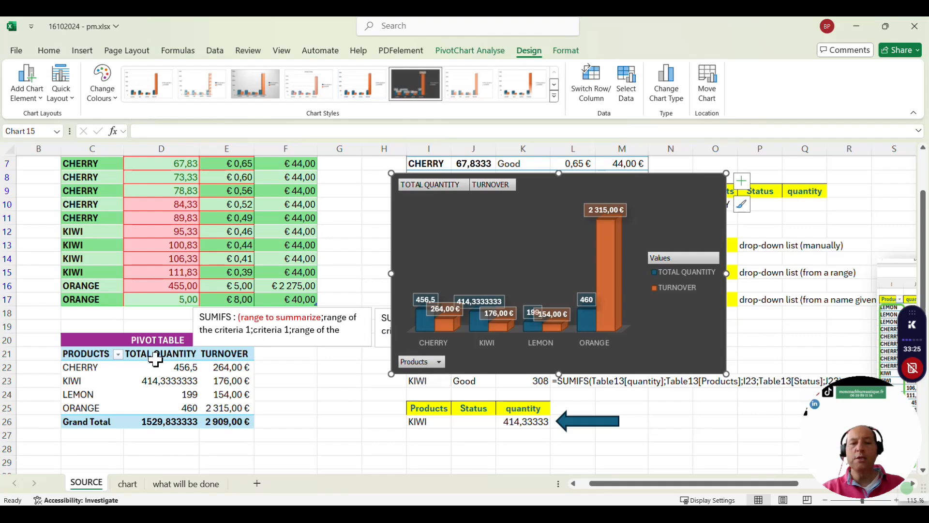
- Filter the pivot table's PRODUCTS field to exclude CHERRY
click(143, 368)
click(97, 369)
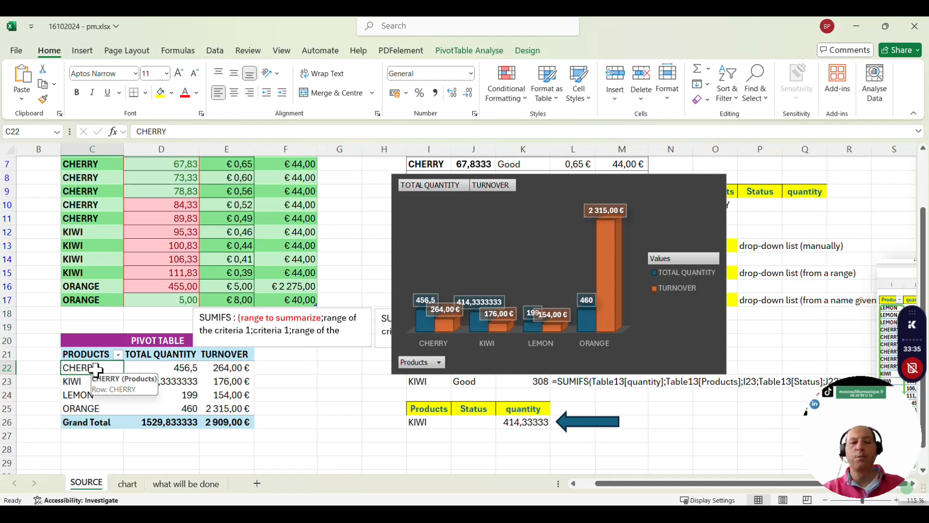
click(118, 355)
click(38, 243)
click(107, 334)
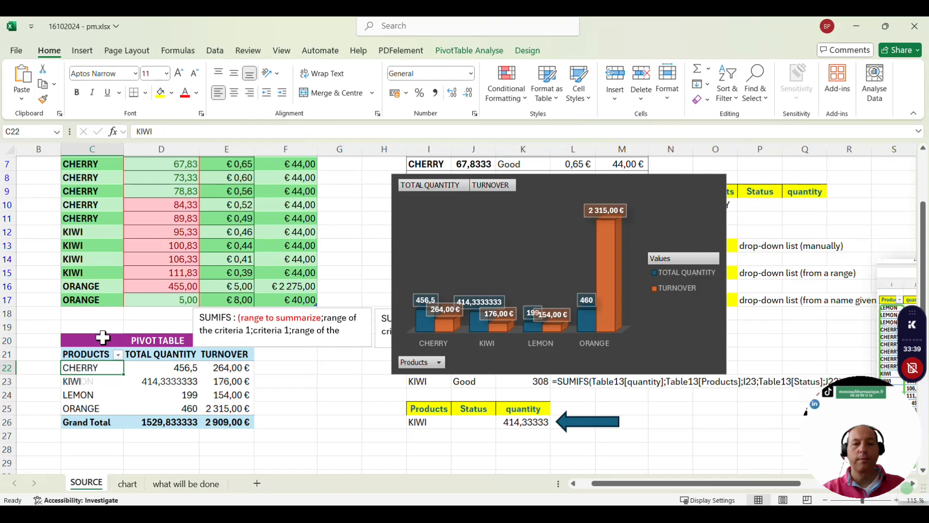
- Cut the column chart from the SOURCE sheet, paste it into a new worksheet and shift it slightly away from the sheet's corner
drag(529, 191, 223, 182)
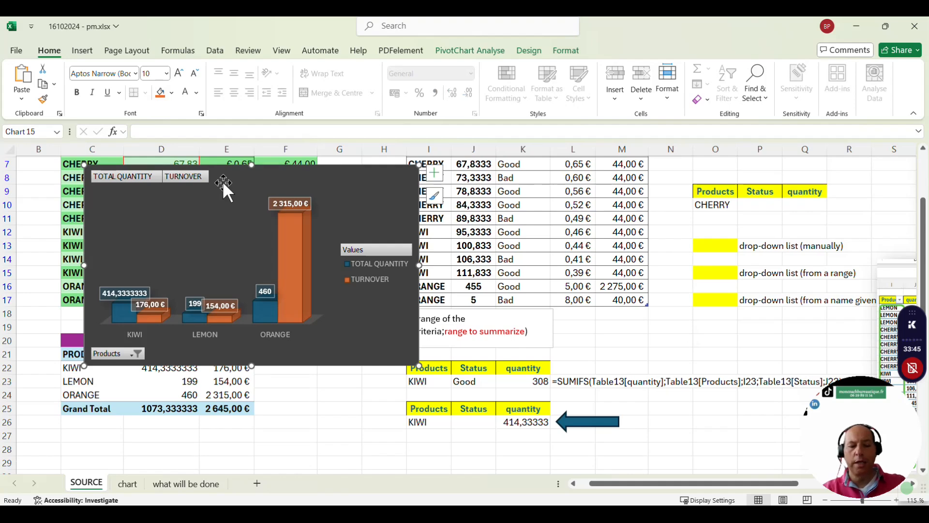
key(Delete)
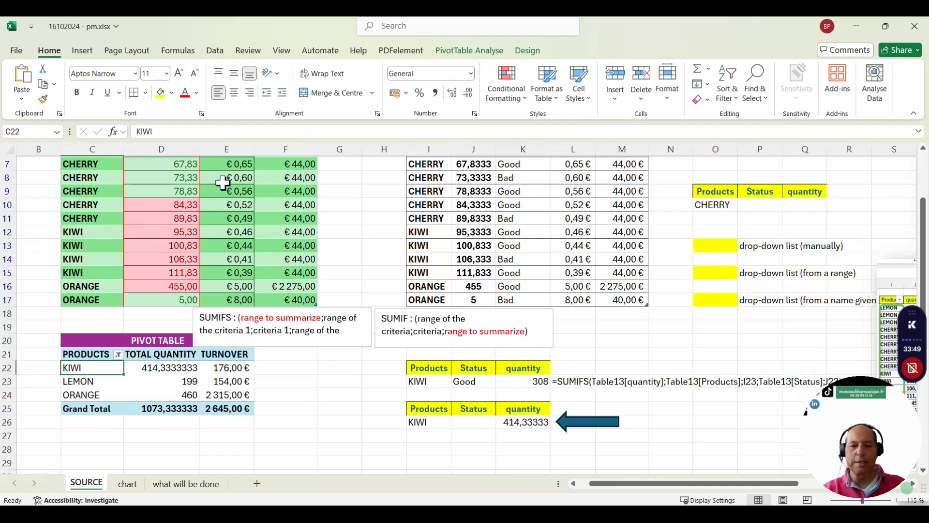
click(257, 483)
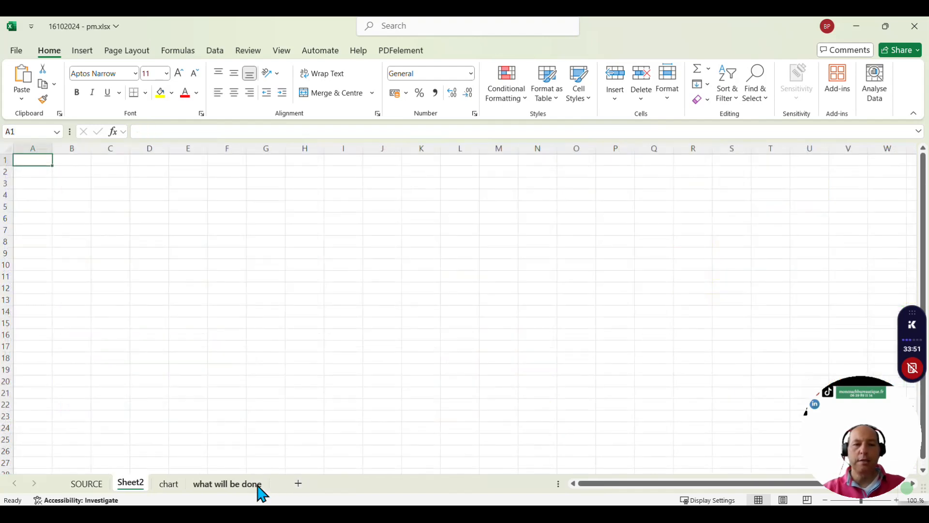
key(ctrl+v)
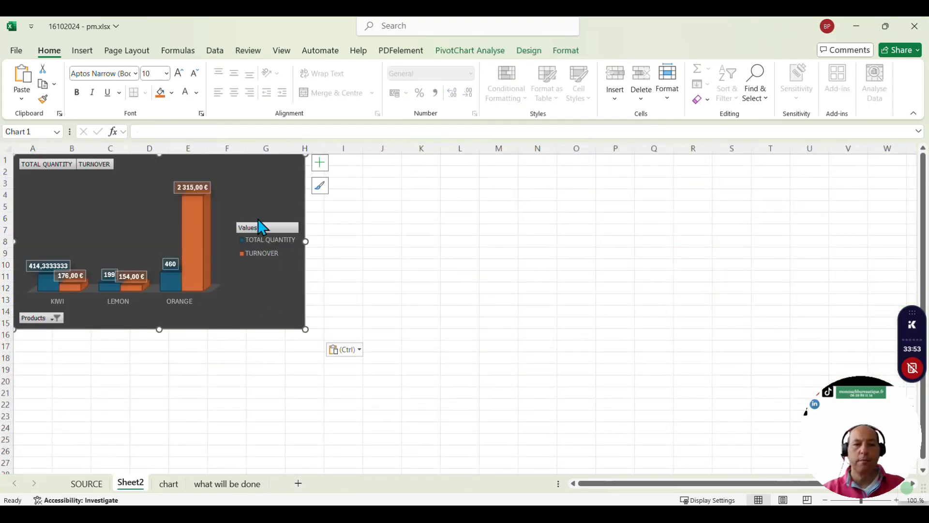
drag(253, 182, 258, 190)
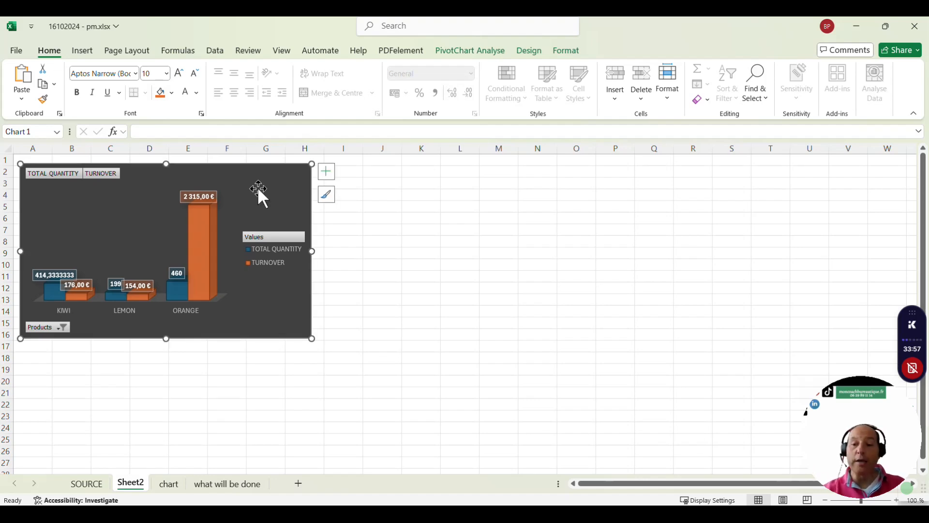
- Insert a 3-D Pie PivotChart from the pivot table on the SOURCE sheet and reposition it
click(90, 486)
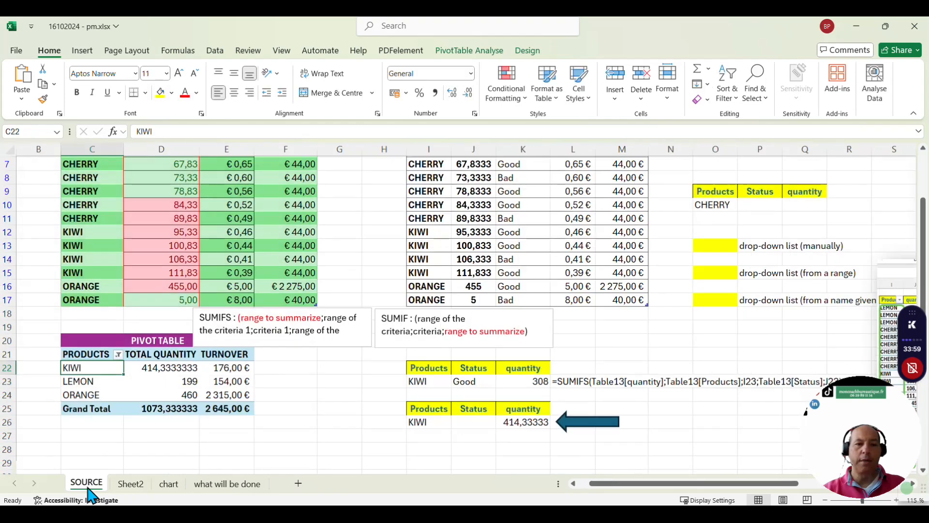
click(143, 368)
click(166, 381)
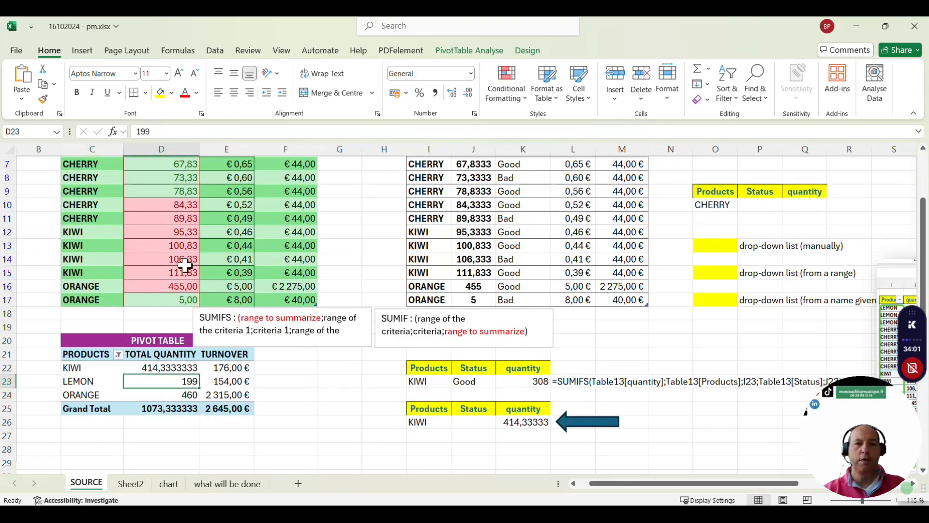
click(77, 52)
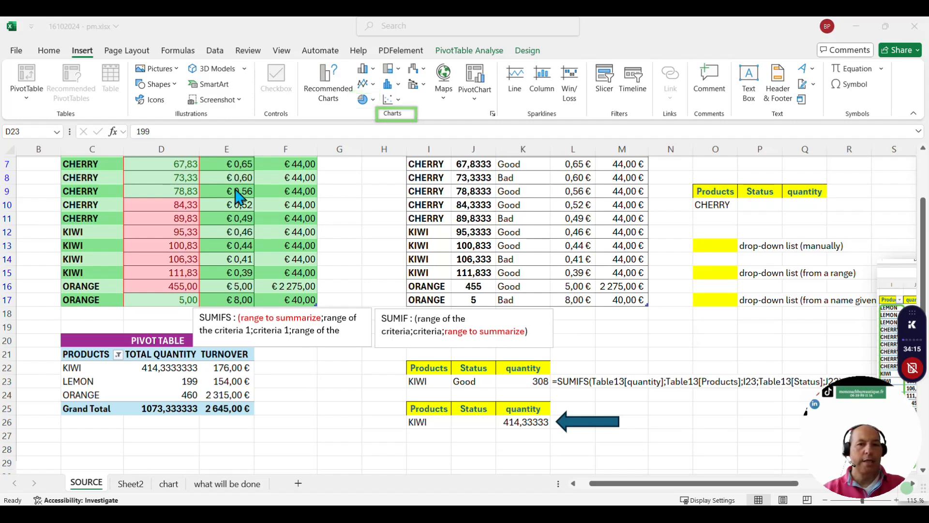
click(366, 99)
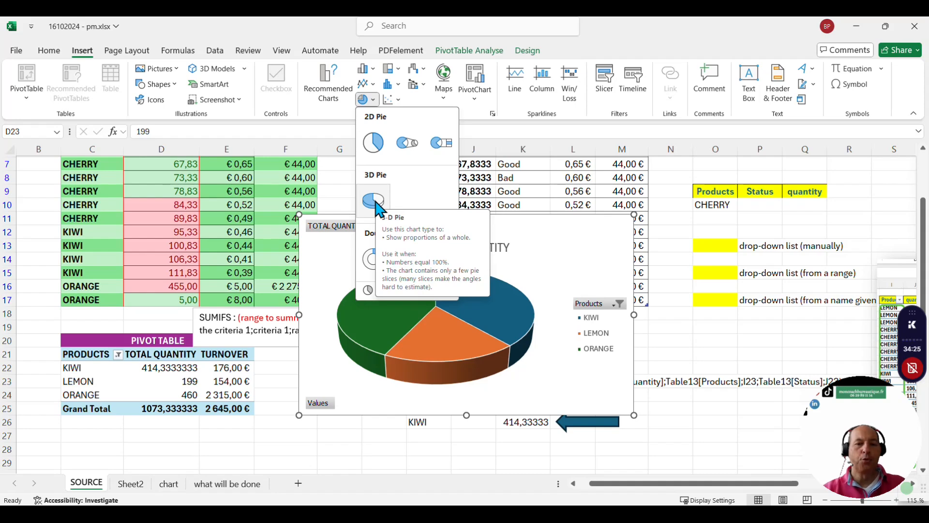
click(373, 199)
drag(443, 218, 400, 202)
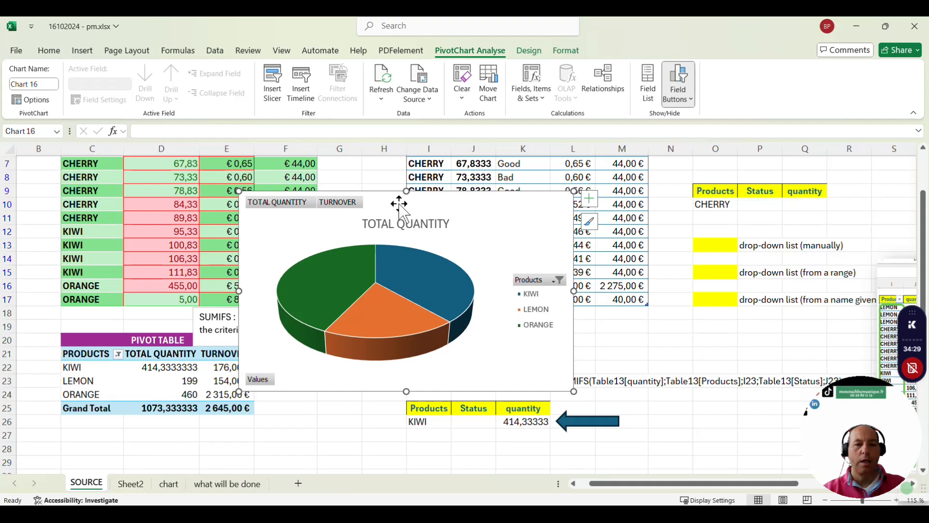
- Add data labels to the TOTAL QUANTITY pie slices
click(419, 265)
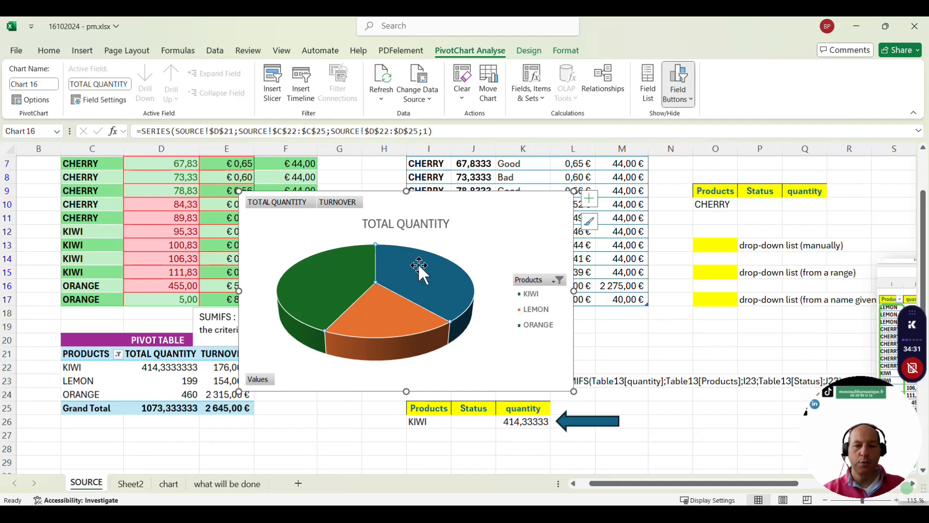
right_click(419, 265)
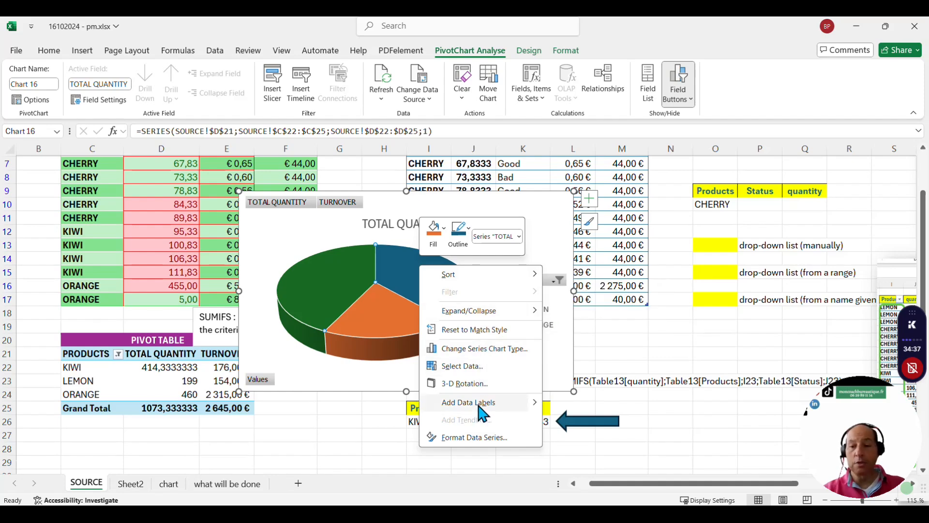
click(479, 406)
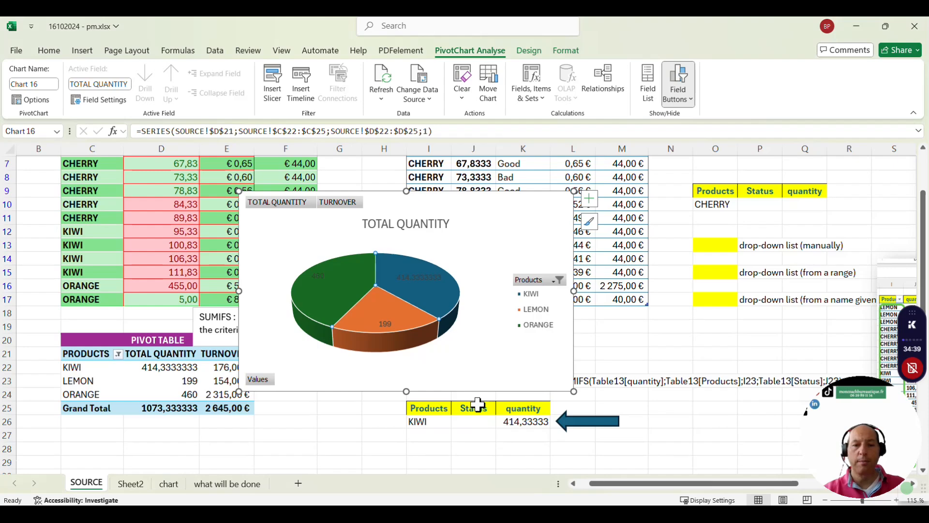
click(493, 220)
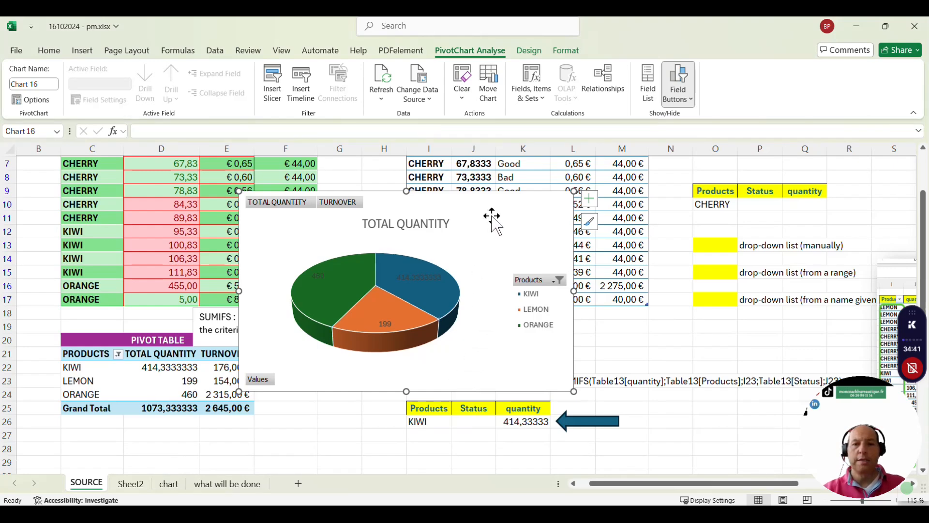
- Apply the dark grey background chart style to the 3-D pie PivotChart and move the chart clear of the pivot table
click(532, 52)
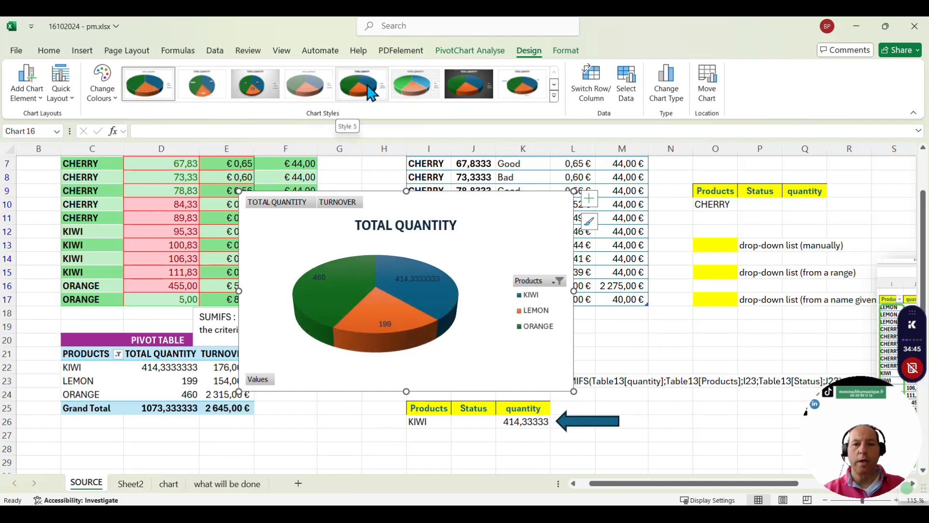
click(472, 91)
drag(486, 207, 560, 204)
- Change the pie chart's title to "quantity and turnover per product"
double_click(506, 223)
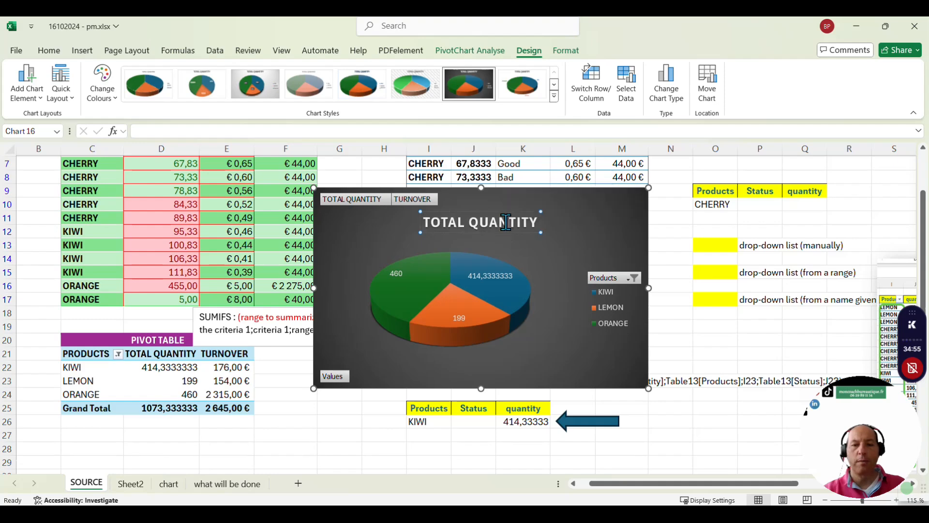
drag(428, 223, 525, 223)
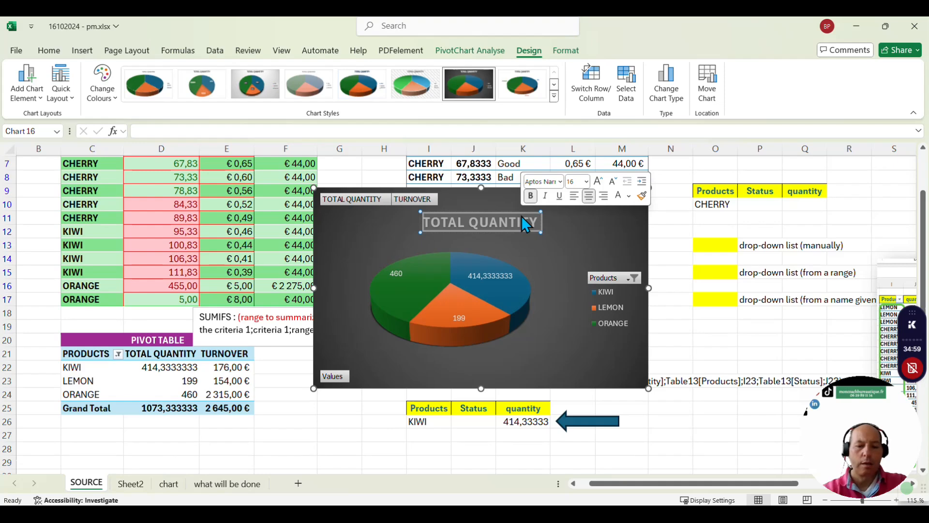
text(quantity and)
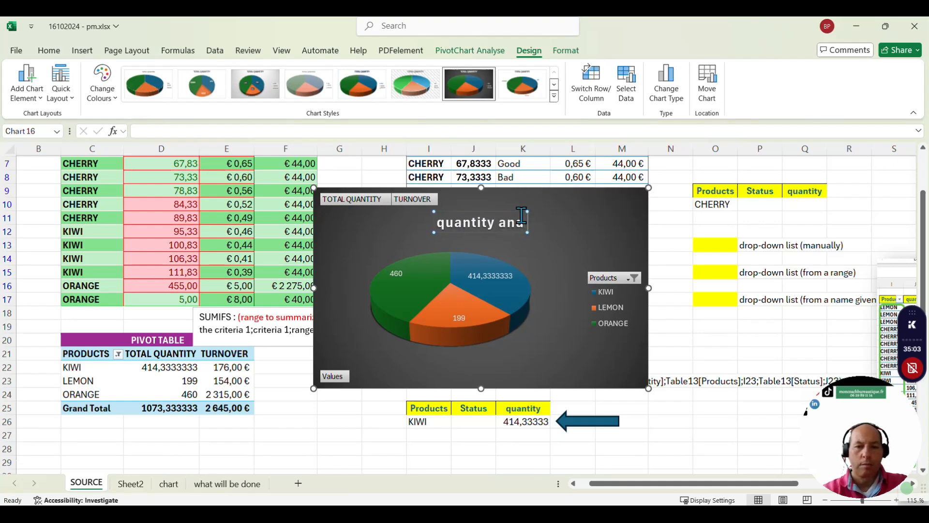
text( turnover per)
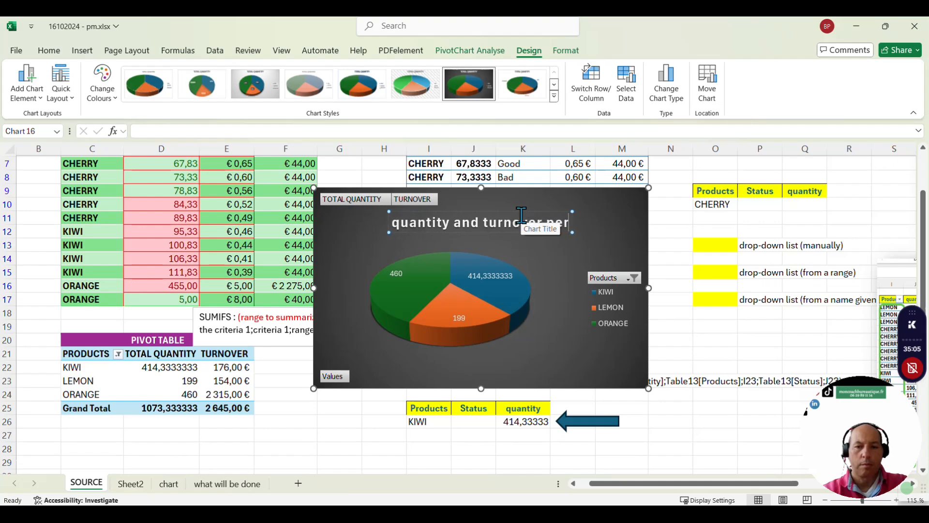
text( product)
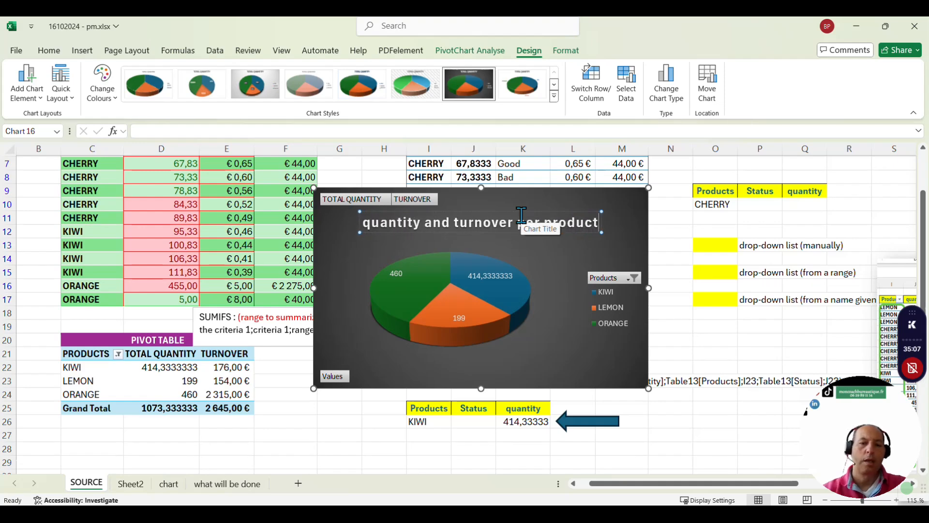
click(622, 220)
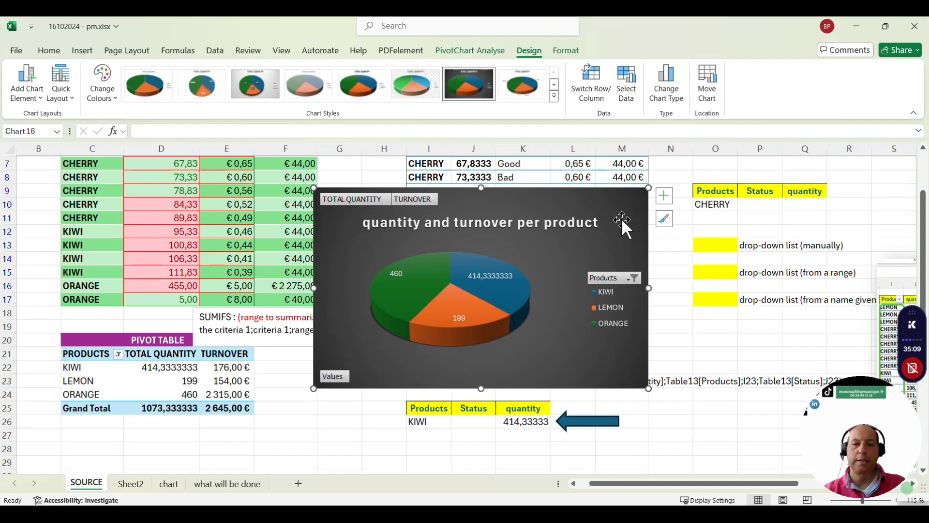
- Cut the pie chart from the SOURCE sheet and paste it into Sheet2 beside the column chart
key(Delete)
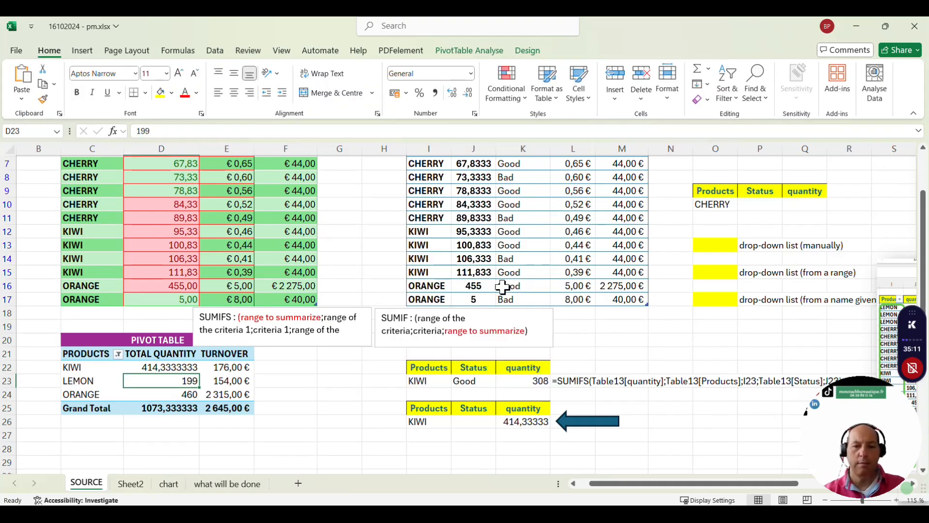
click(131, 484)
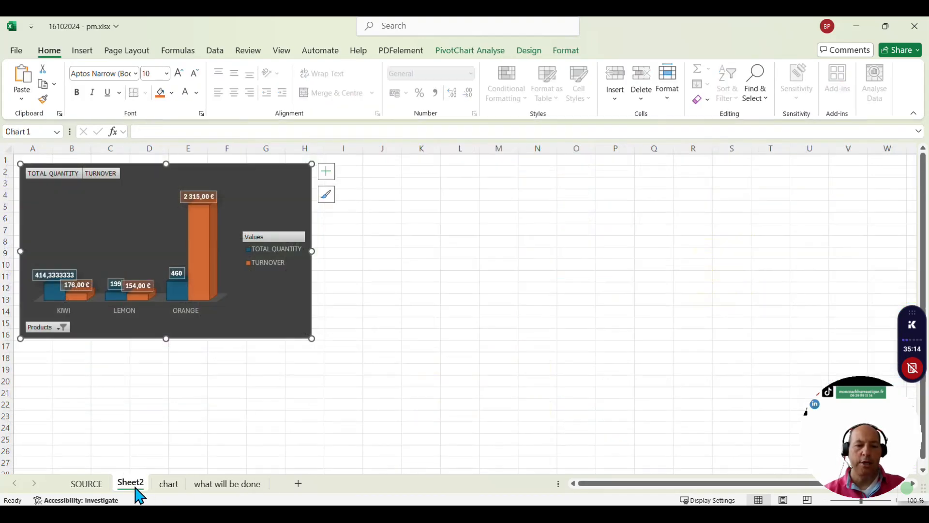
click(376, 172)
key(ctrl+v)
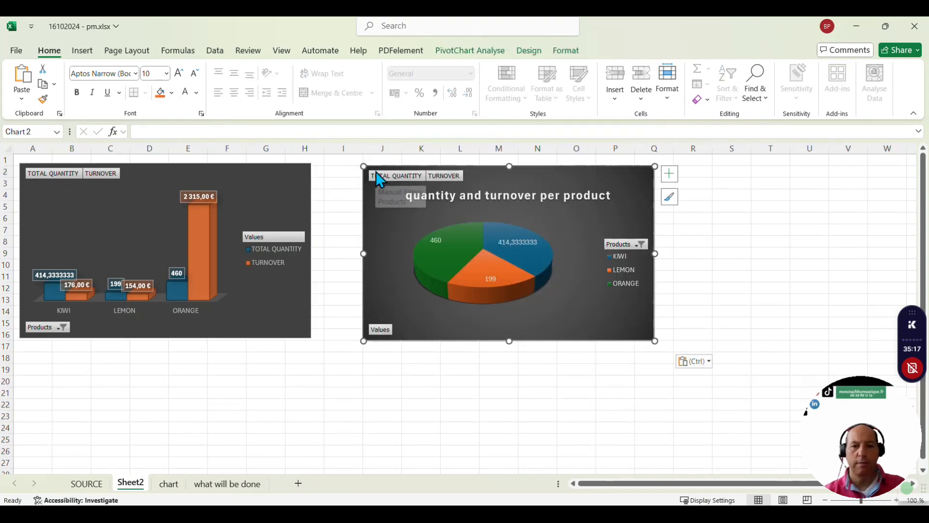